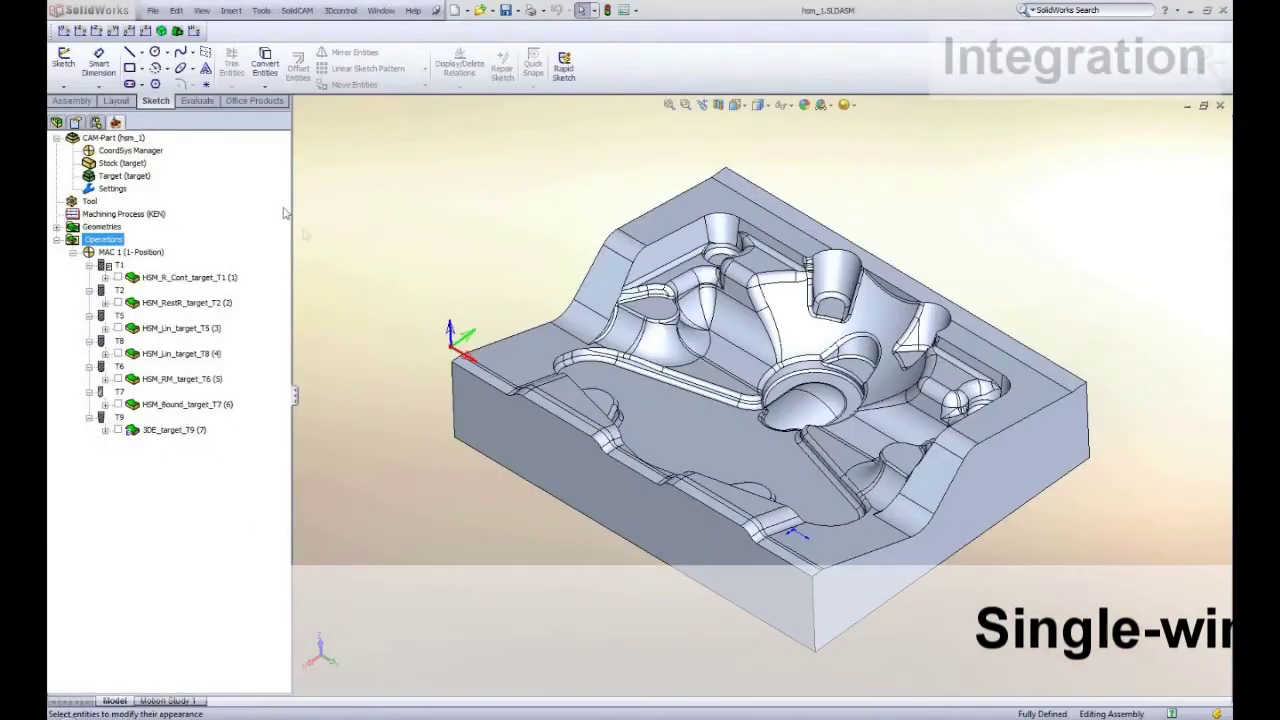
Step: Browse the CAM commands list and switch between the assembly feature tree and CAM part tree
{"action": "left_click", "coordinate": [152, 11]}
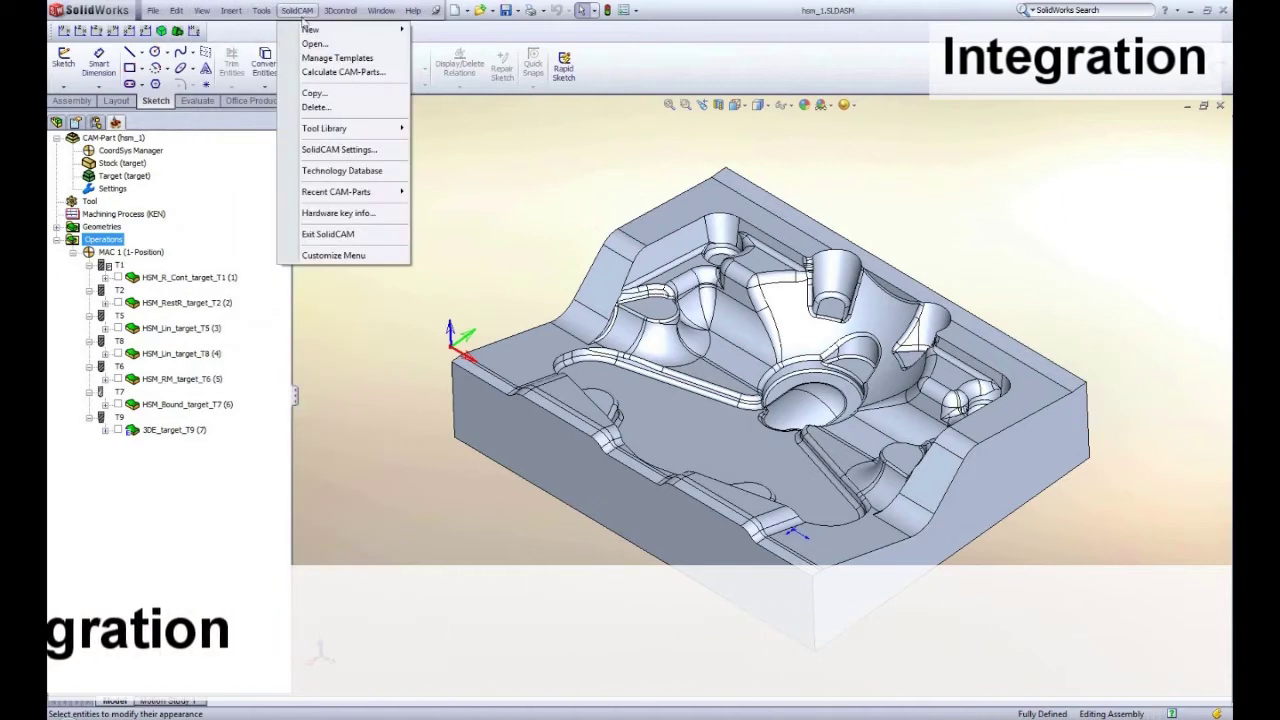
{"action": "left_click", "coordinate": [338, 293]}
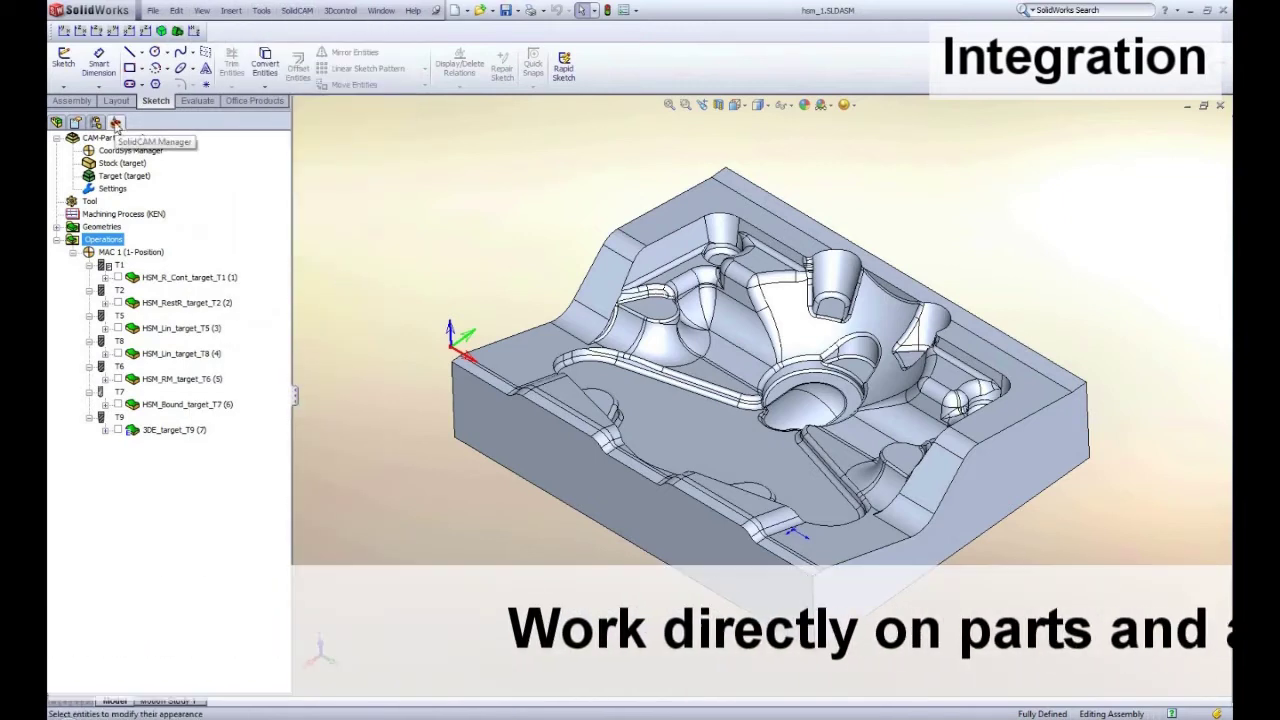
{"action": "left_click", "coordinate": [56, 123]}
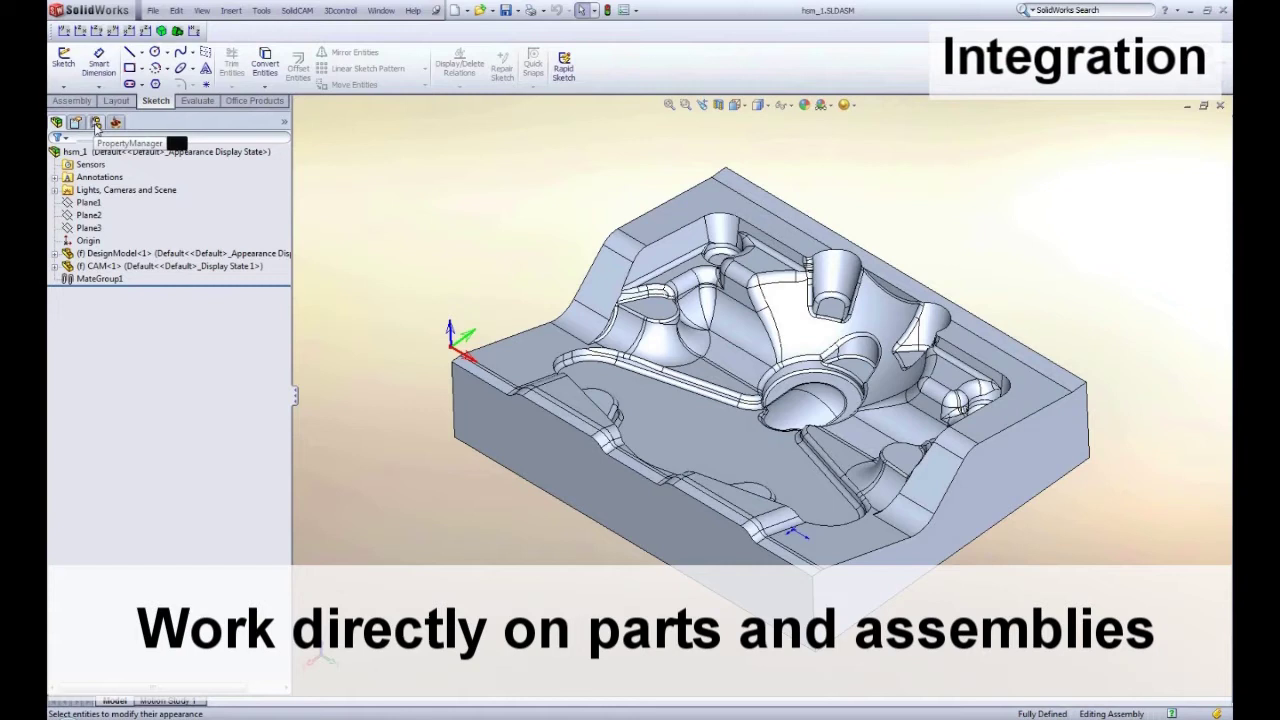
{"action": "left_click", "coordinate": [96, 122]}
{"action": "left_click", "coordinate": [116, 122]}
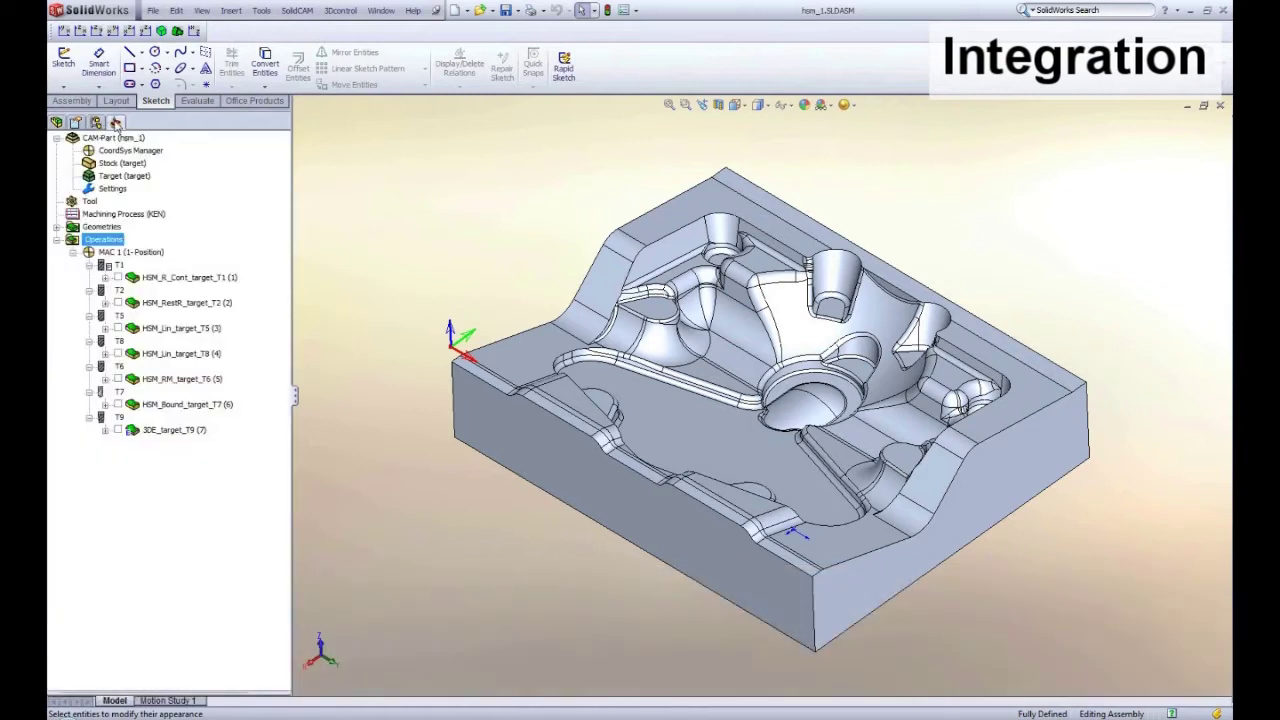
{"action": "left_click", "coordinate": [56, 122]}
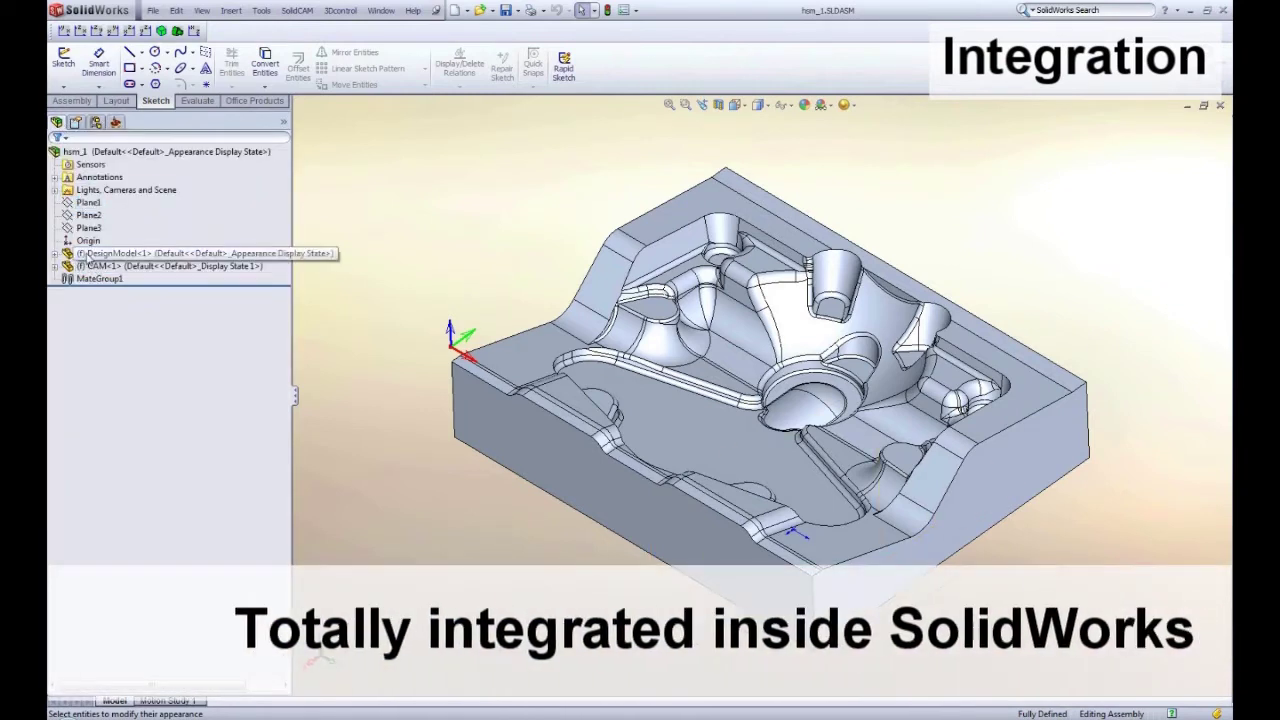
{"action": "left_click", "coordinate": [116, 122]}
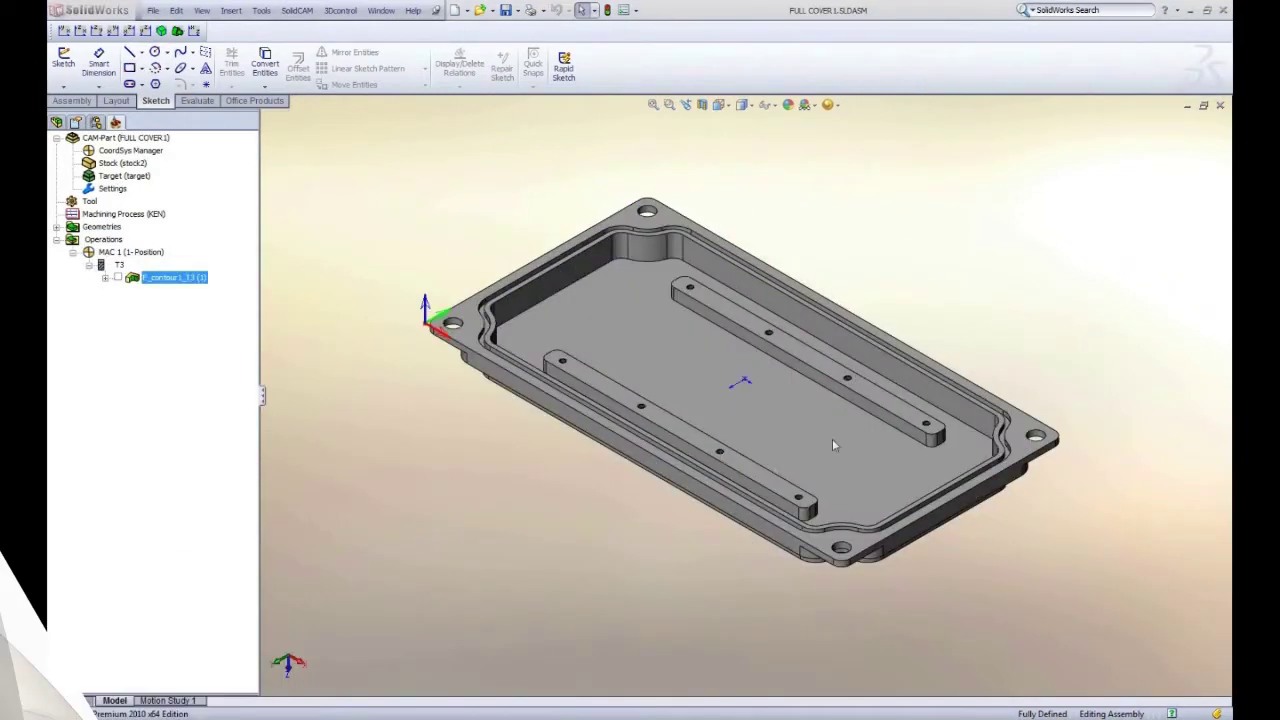
Step: Add a pocket recognition operation on the cover's pocket faces with the 8 mm end mill (tool 4), calculate and simulate
{"action": "right_click", "coordinate": [104, 241]}
{"action": "mouse_move", "coordinate": [156, 250]}
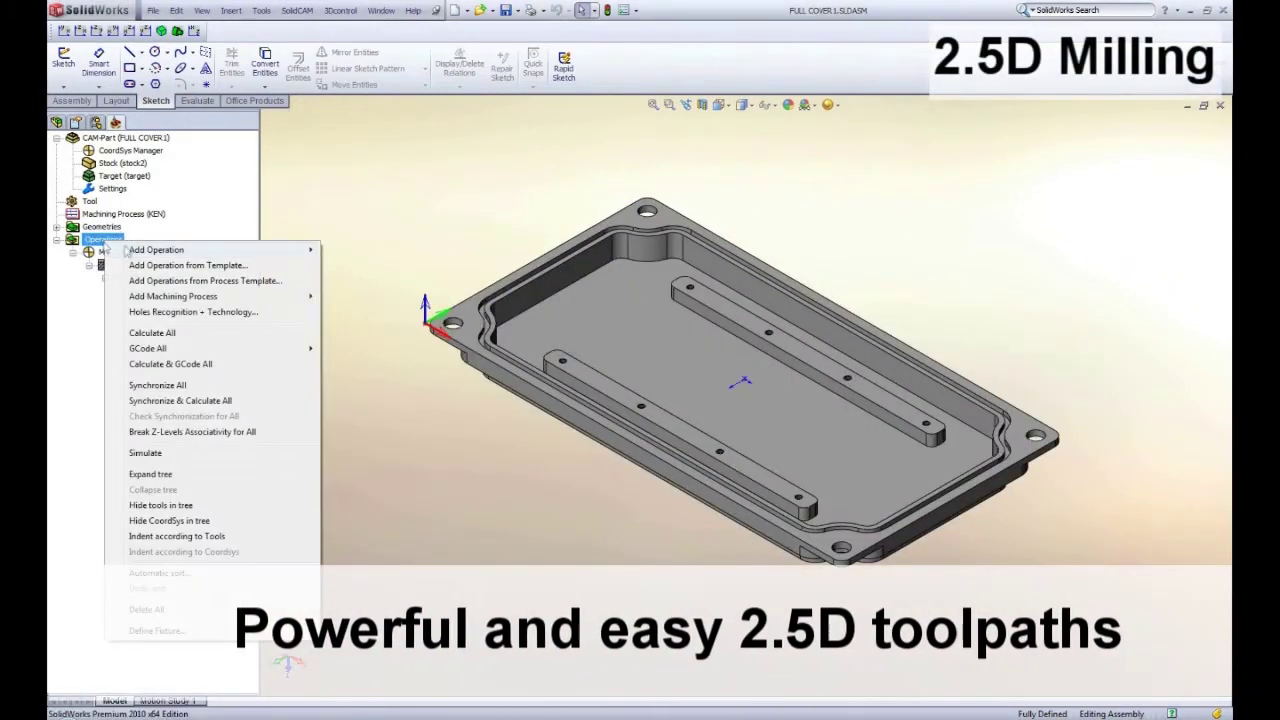
{"action": "left_click", "coordinate": [850, 391]}
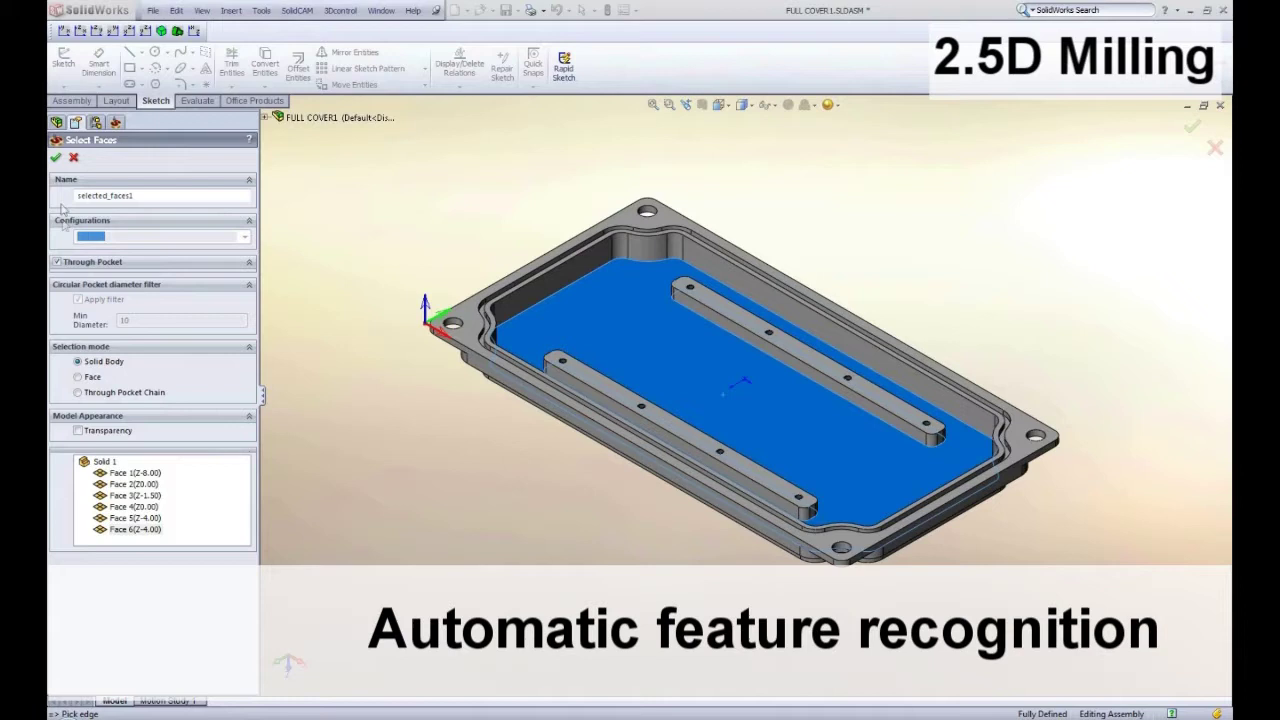
{"action": "left_click", "coordinate": [55, 157]}
{"action": "left_click", "coordinate": [479, 306]}
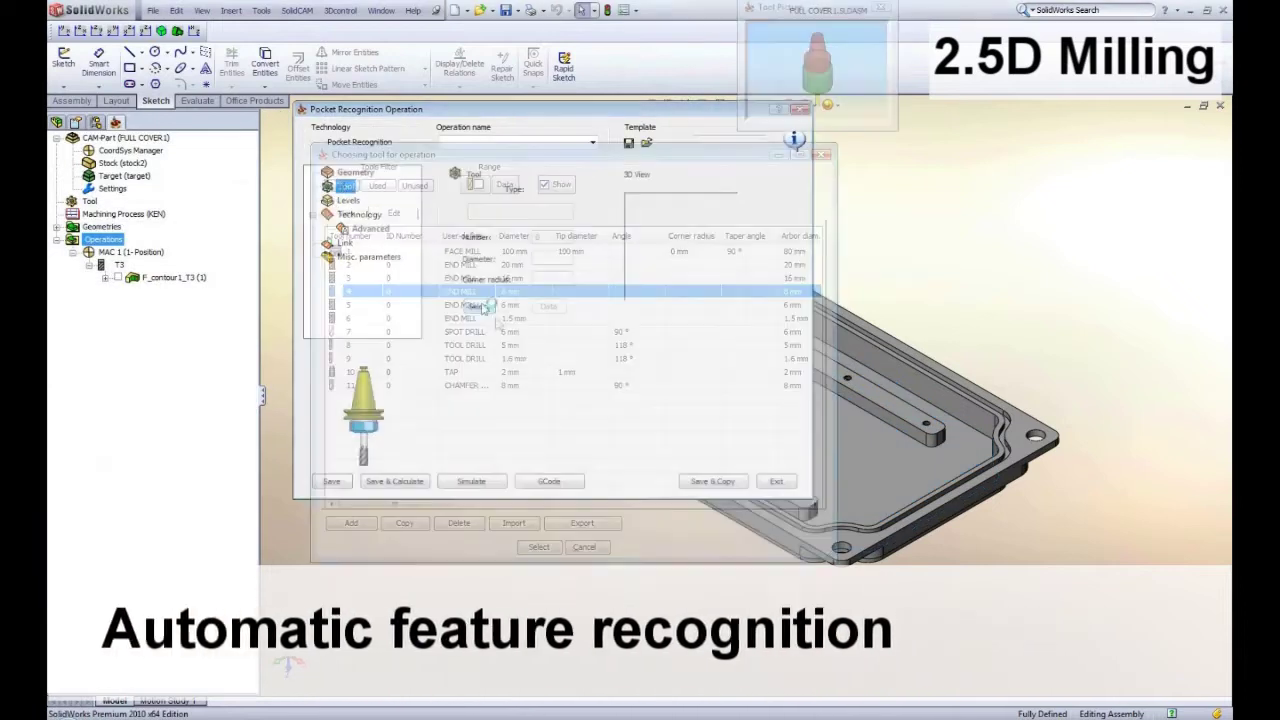
{"action": "left_click", "coordinate": [536, 523]}
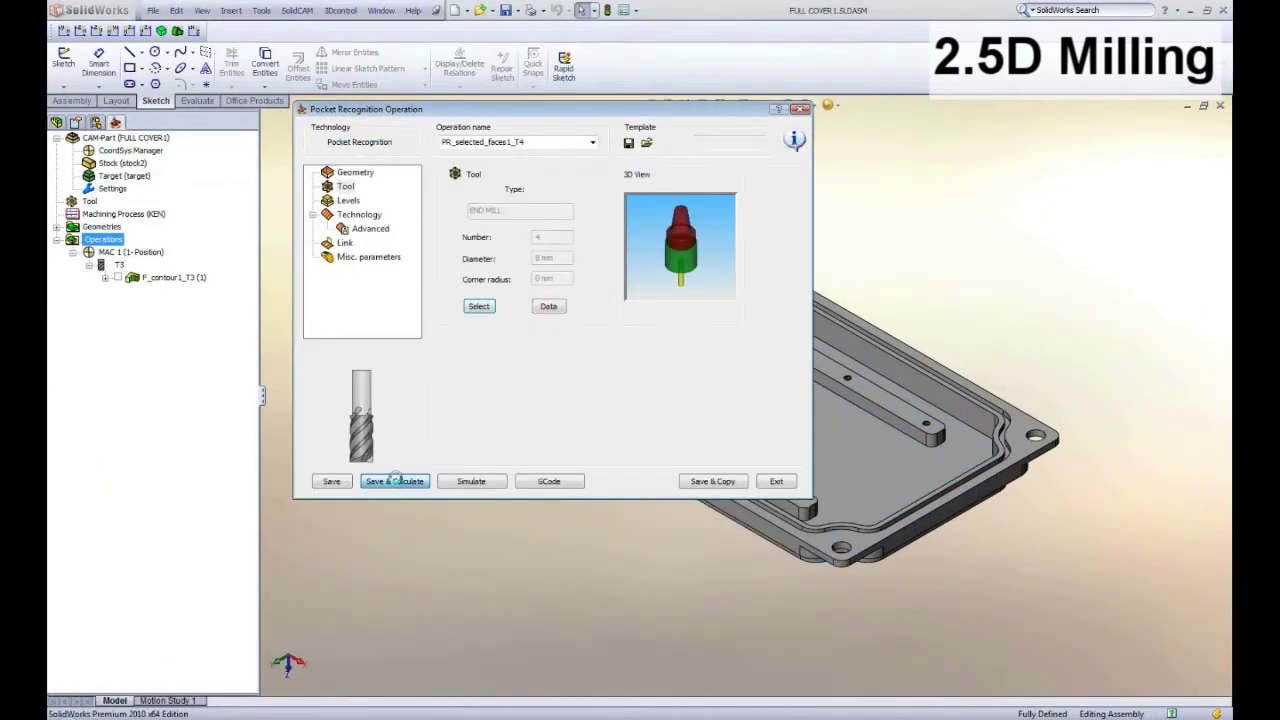
{"action": "left_click", "coordinate": [396, 481]}
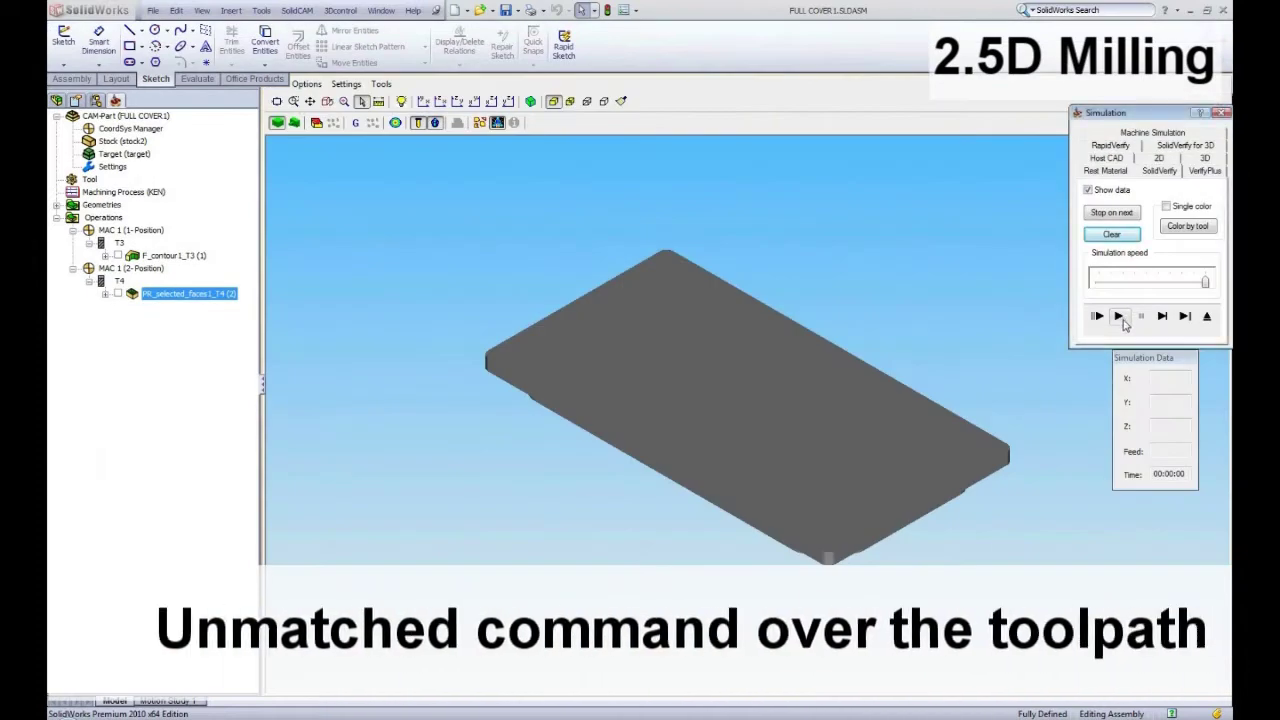
{"action": "left_click", "coordinate": [1120, 318]}
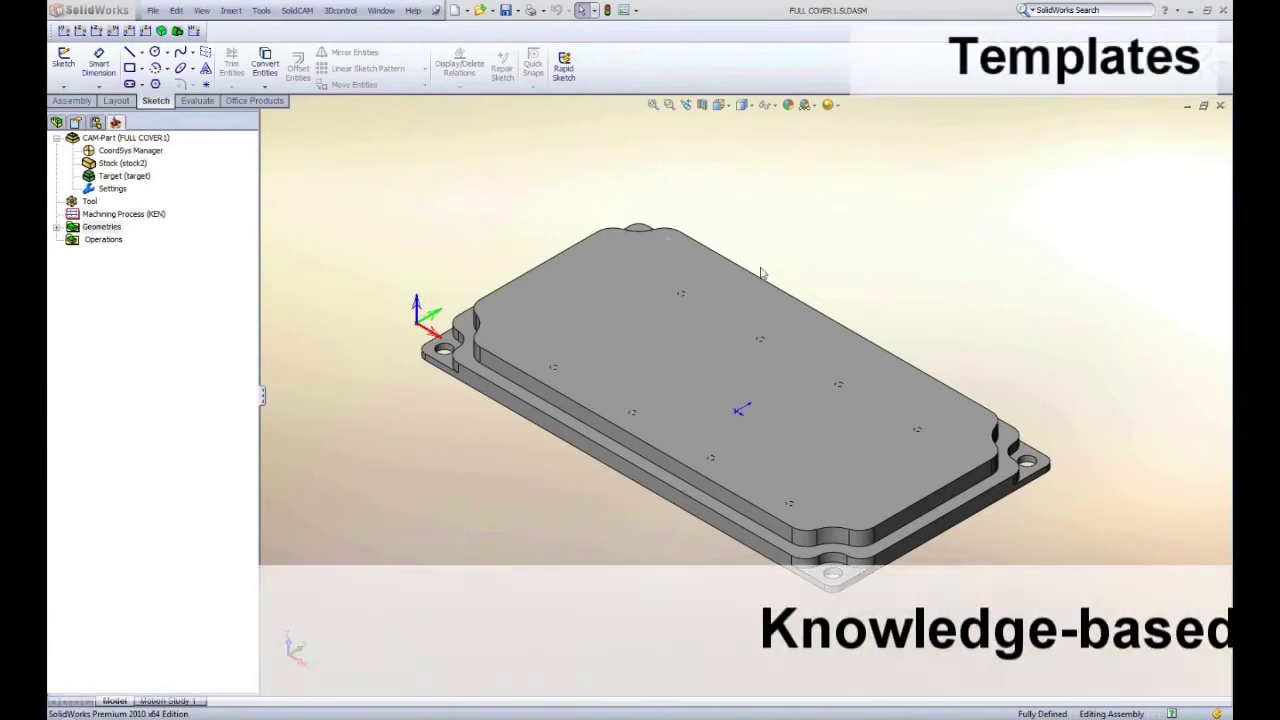
Step: Add a profile operation loaded from the 'contour 16d tool' template
{"action": "right_click", "coordinate": [95, 241]}
{"action": "left_click", "coordinate": [337, 262]}
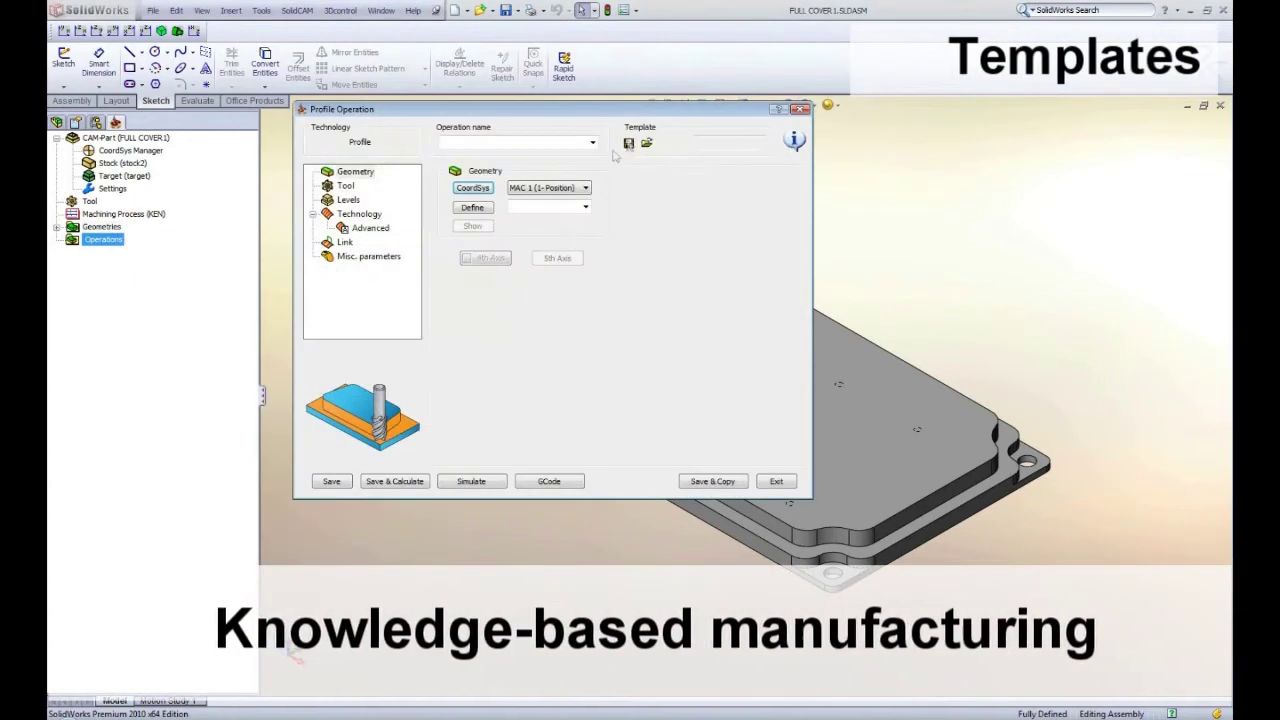
{"action": "left_click", "coordinate": [647, 144]}
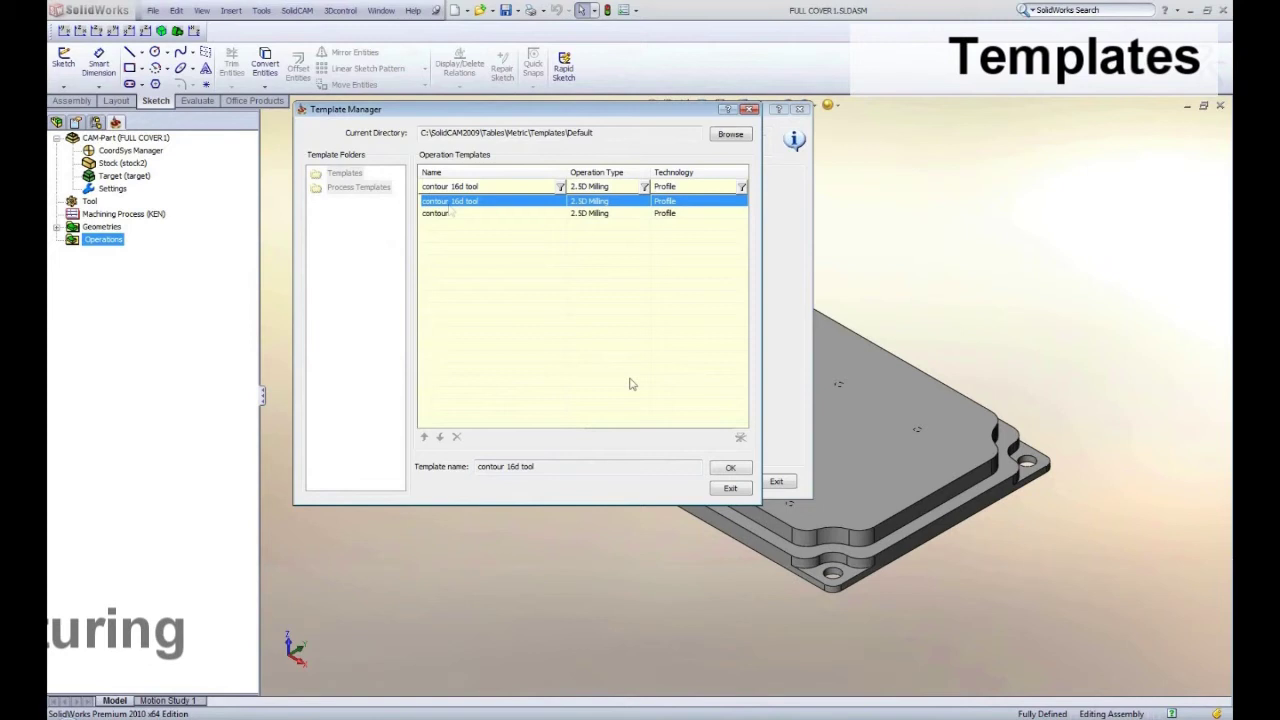
{"action": "left_click", "coordinate": [731, 468]}
Step: Chain the cover's top outline as contour1 geometry, then calculate and simulate the profile toolpath
{"action": "left_click", "coordinate": [464, 212]}
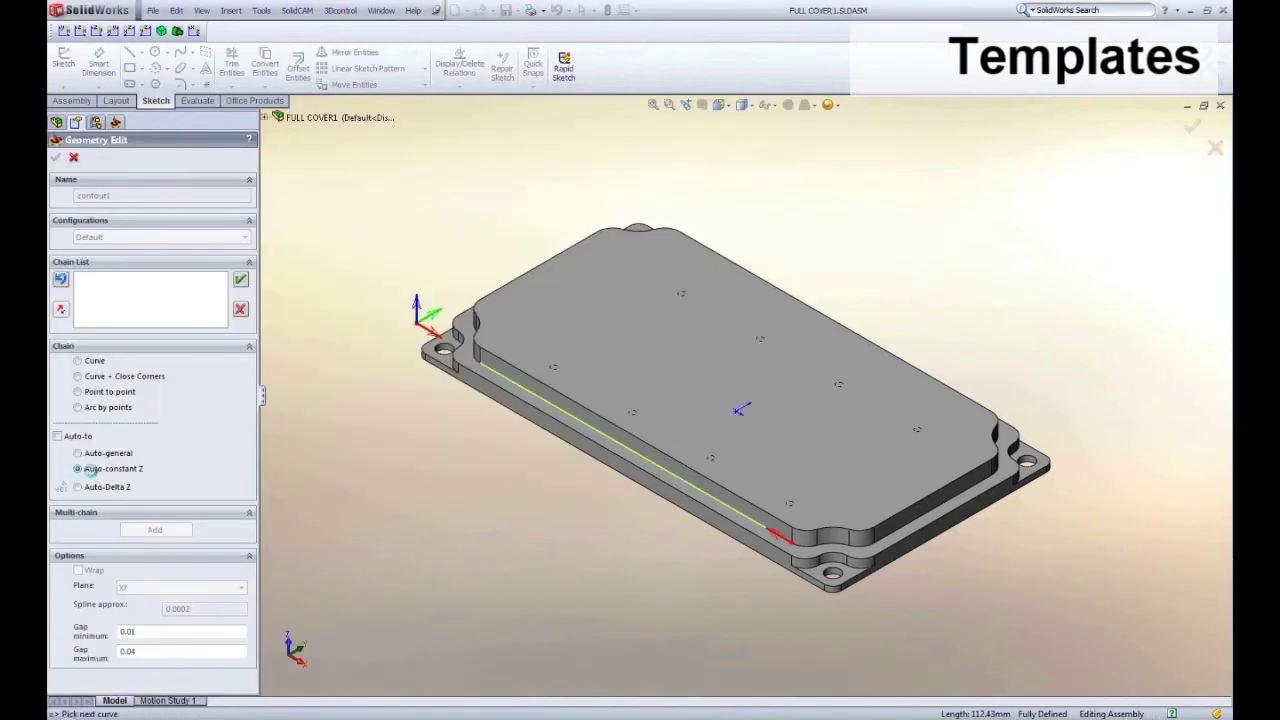
{"action": "left_click", "coordinate": [822, 229]}
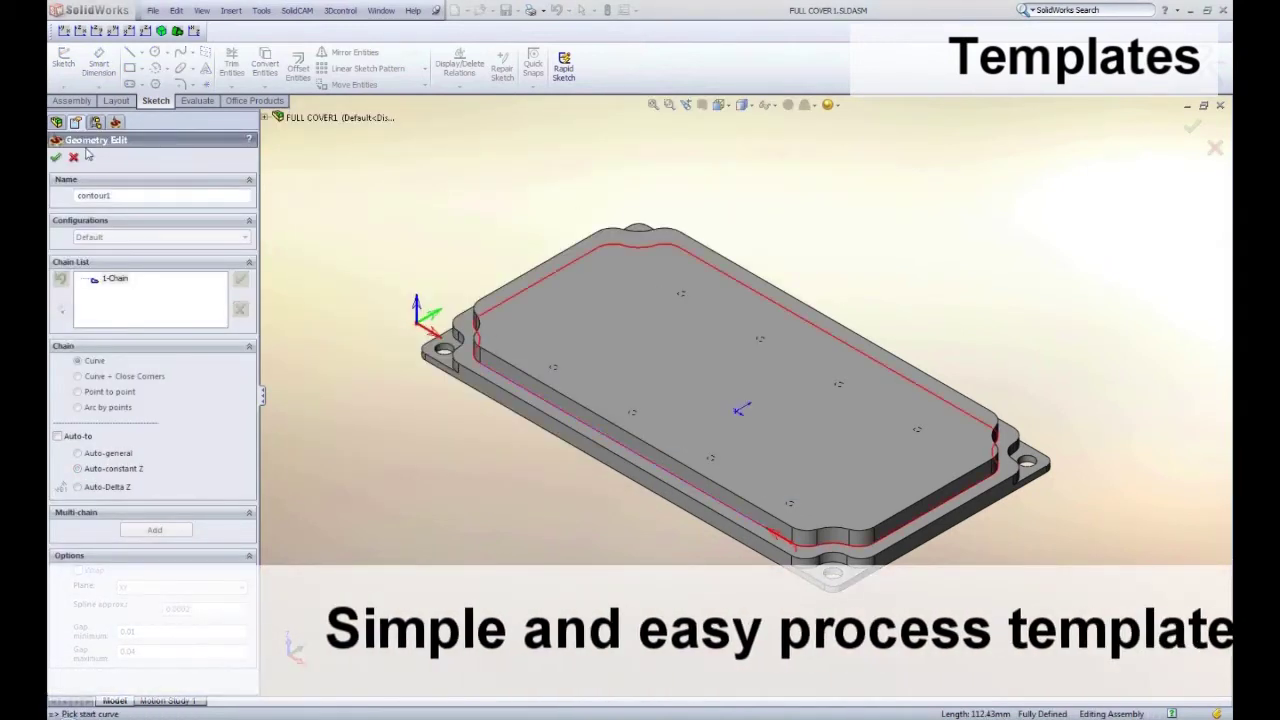
{"action": "left_click", "coordinate": [57, 158]}
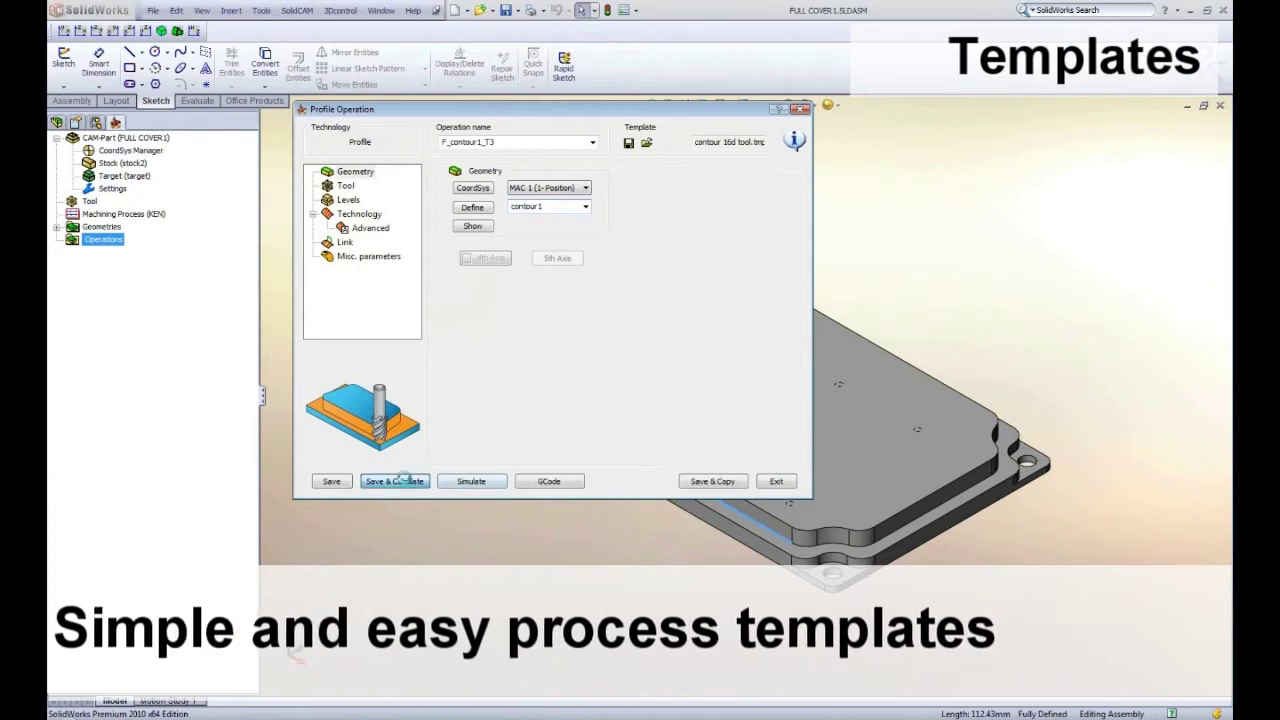
{"action": "left_click", "coordinate": [455, 483]}
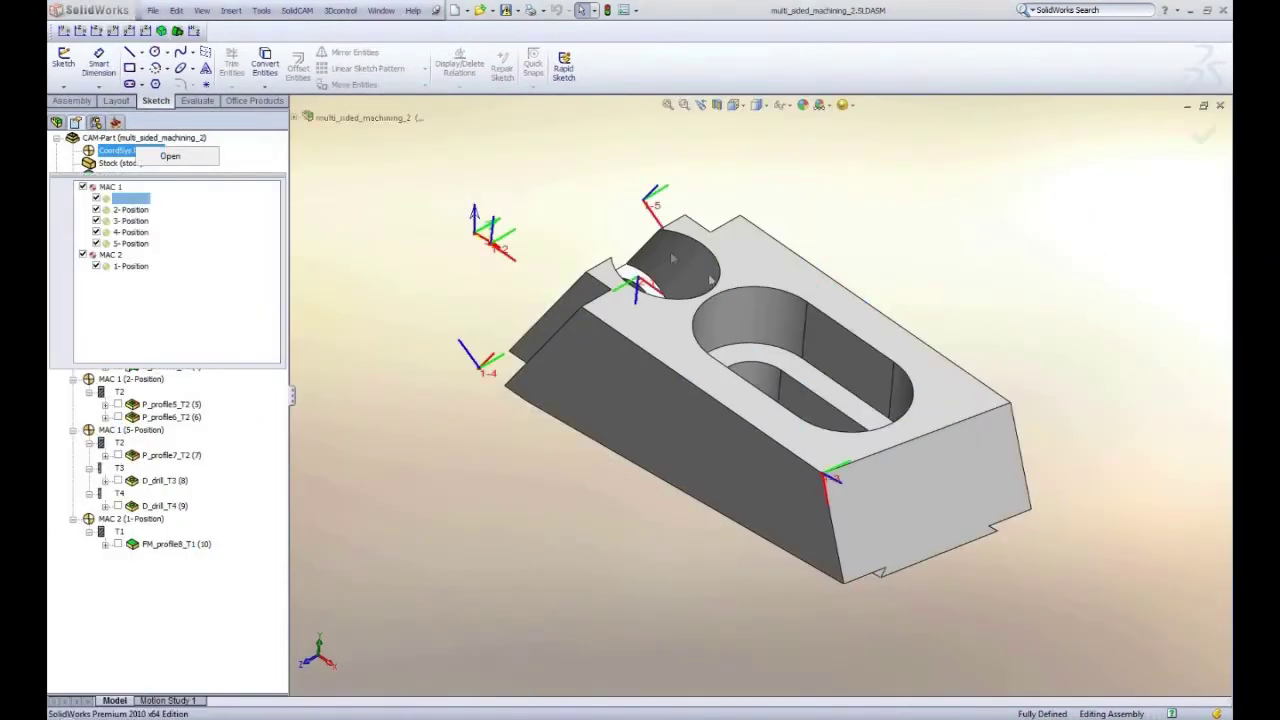
Step: Orient the block to each MAC 1 and MAC 2 position from the CoordSys Manager
{"action": "left_click", "coordinate": [170, 156]}
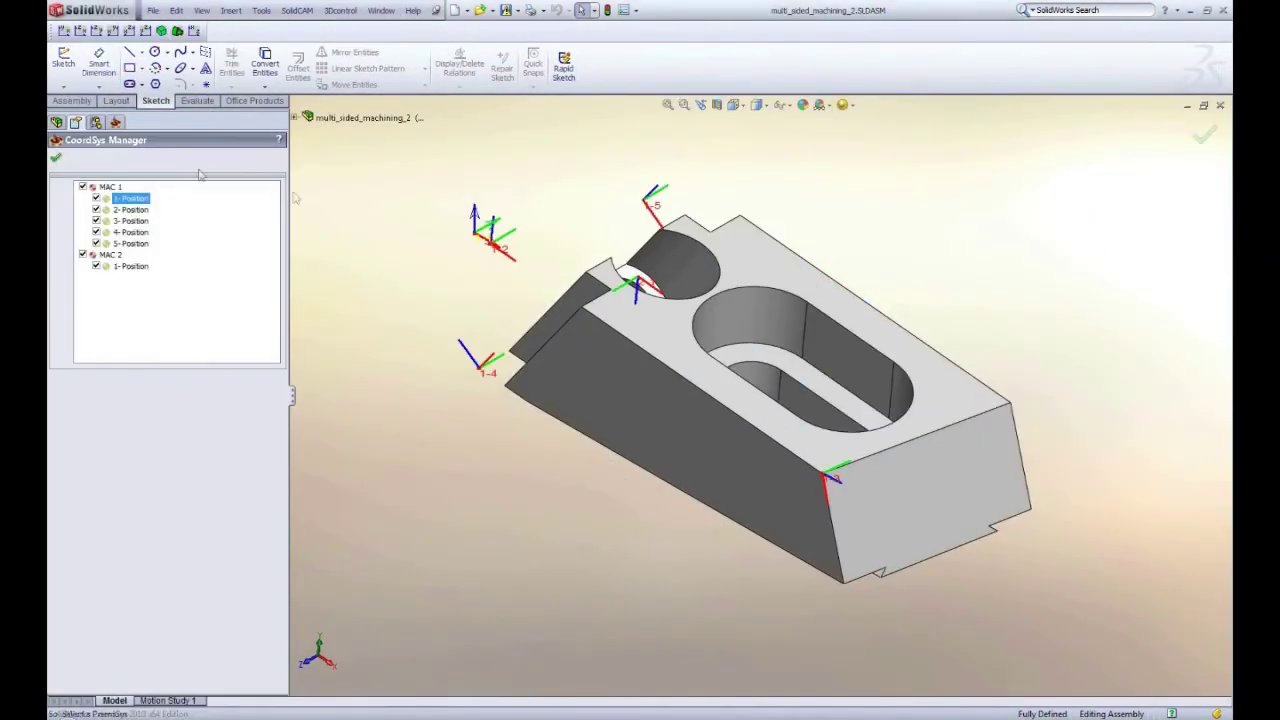
{"action": "left_click", "coordinate": [128, 221]}
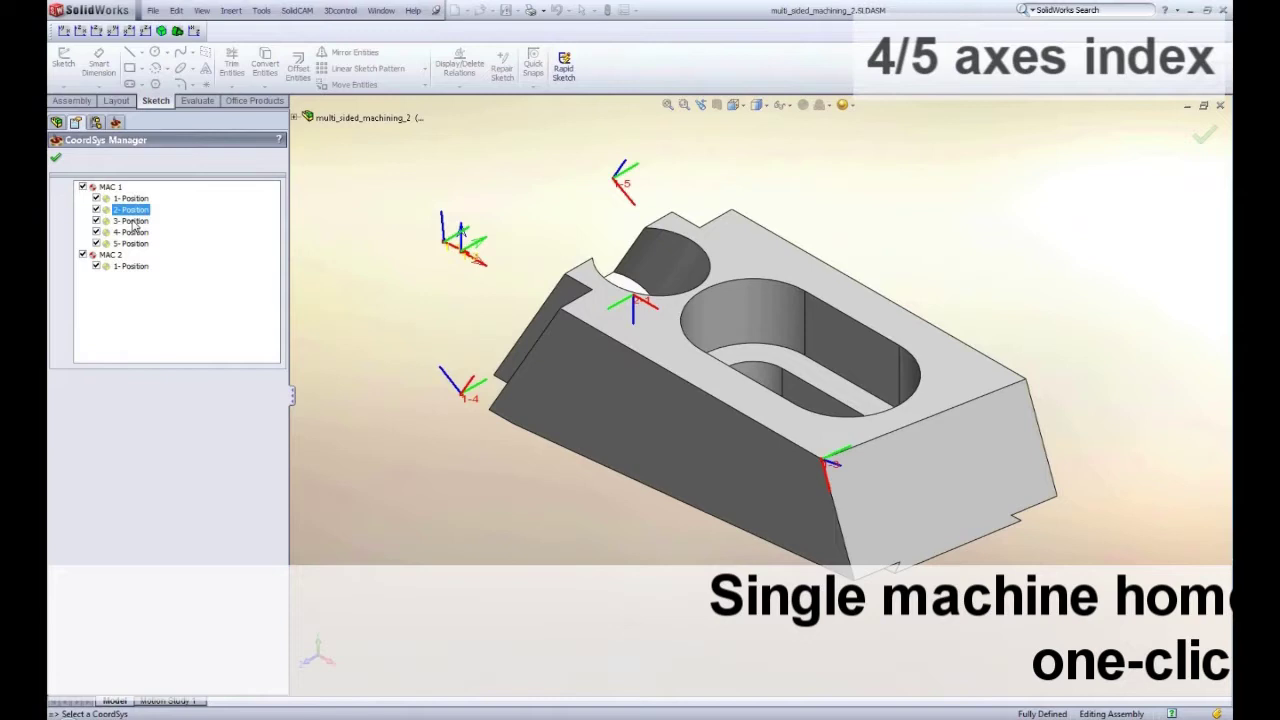
{"action": "left_click", "coordinate": [131, 232]}
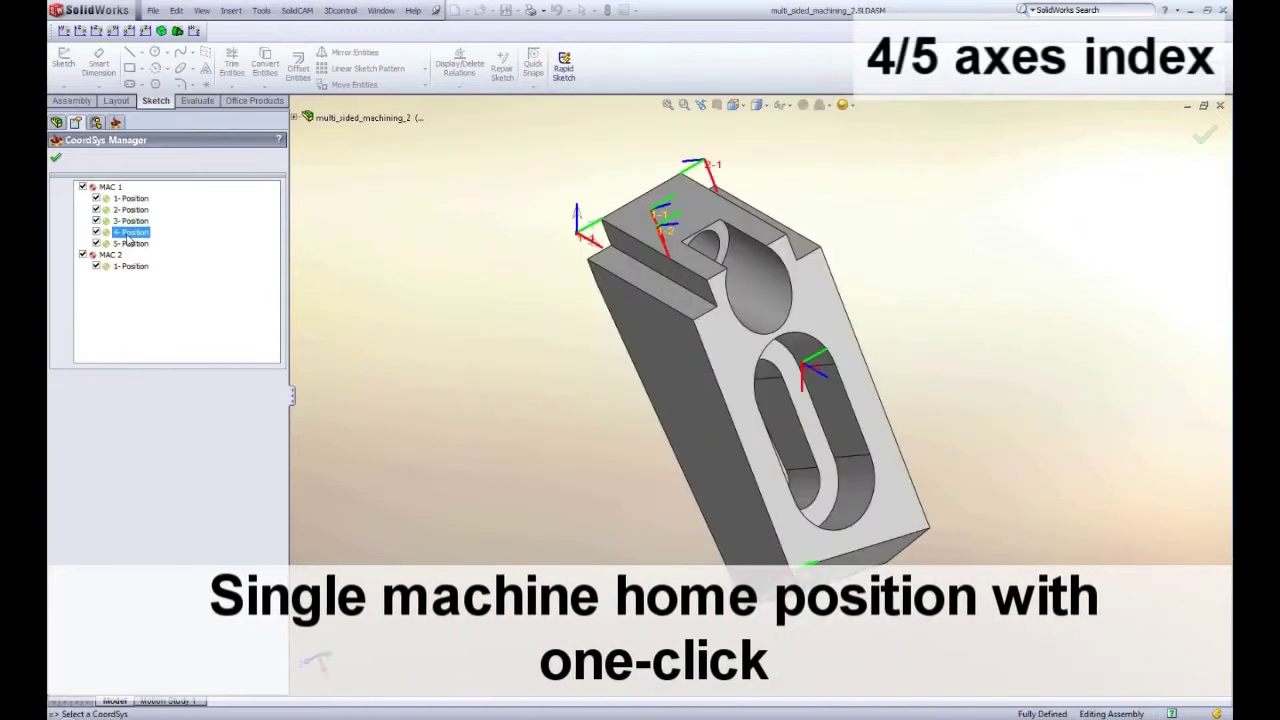
{"action": "left_click", "coordinate": [131, 244]}
{"action": "left_click", "coordinate": [133, 266]}
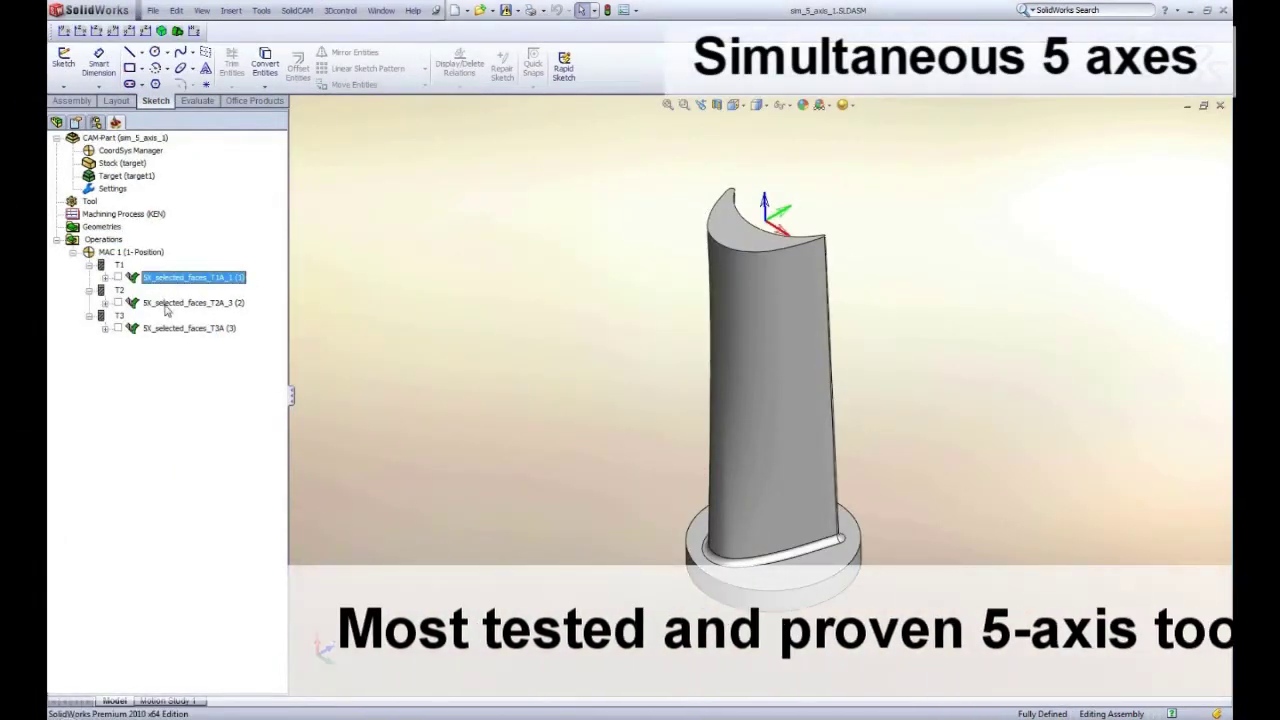
Step: Orbit the turbine blade, then play the 5-axis machine simulation of its operations
{"action": "mouse_move", "coordinate": [645, 288]}
{"action": "middle_mouse_down"}
{"action": "mouse_move", "coordinate": [845, 349]}
{"action": "mouse_move", "coordinate": [767, 349]}
{"action": "middle_mouse_up"}
{"action": "right_click", "coordinate": [103, 239]}
{"action": "left_click", "coordinate": [210, 449]}
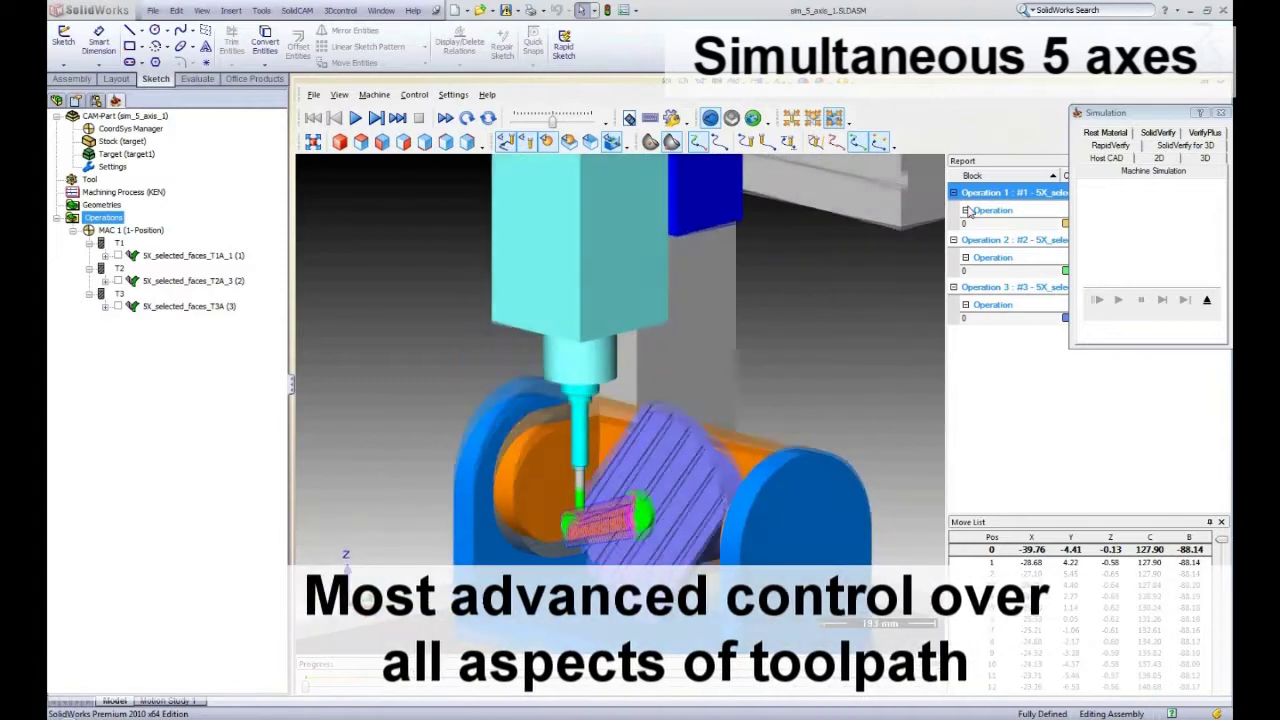
{"action": "left_click", "coordinate": [355, 119]}
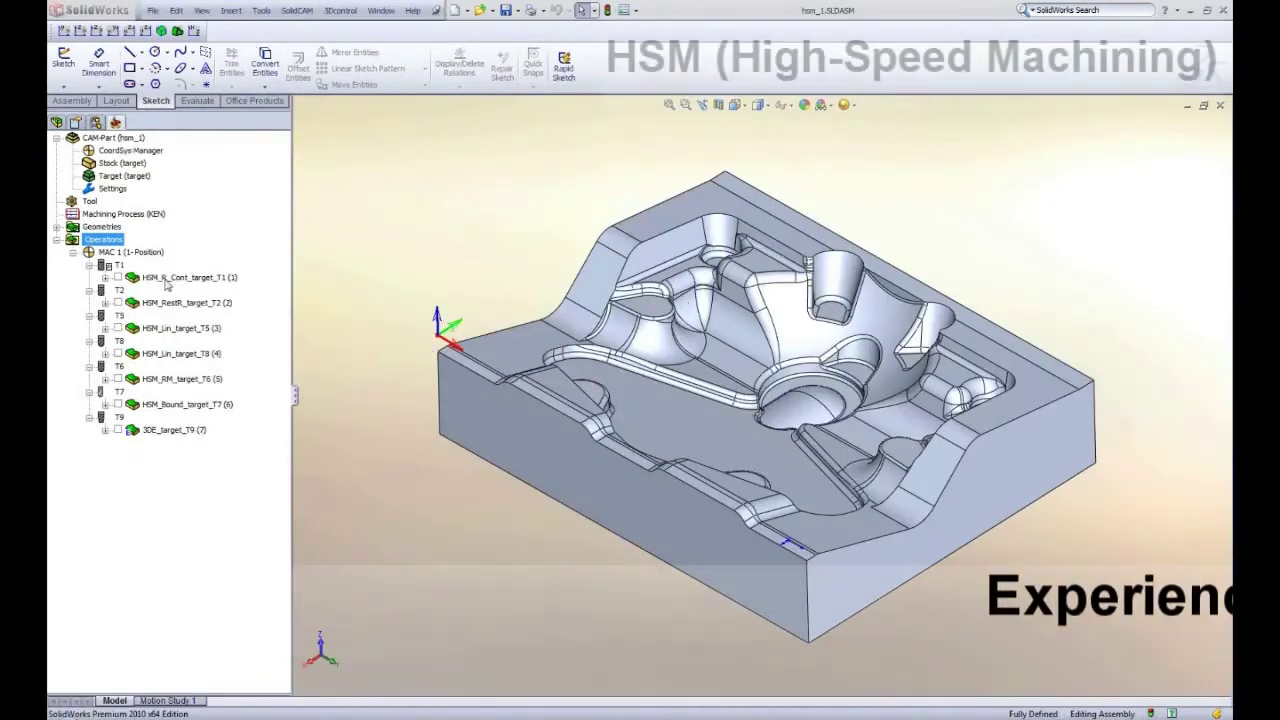
Step: Select the HSM roughing operation and simulate its toolpath on the mold
{"action": "left_click", "coordinate": [158, 304]}
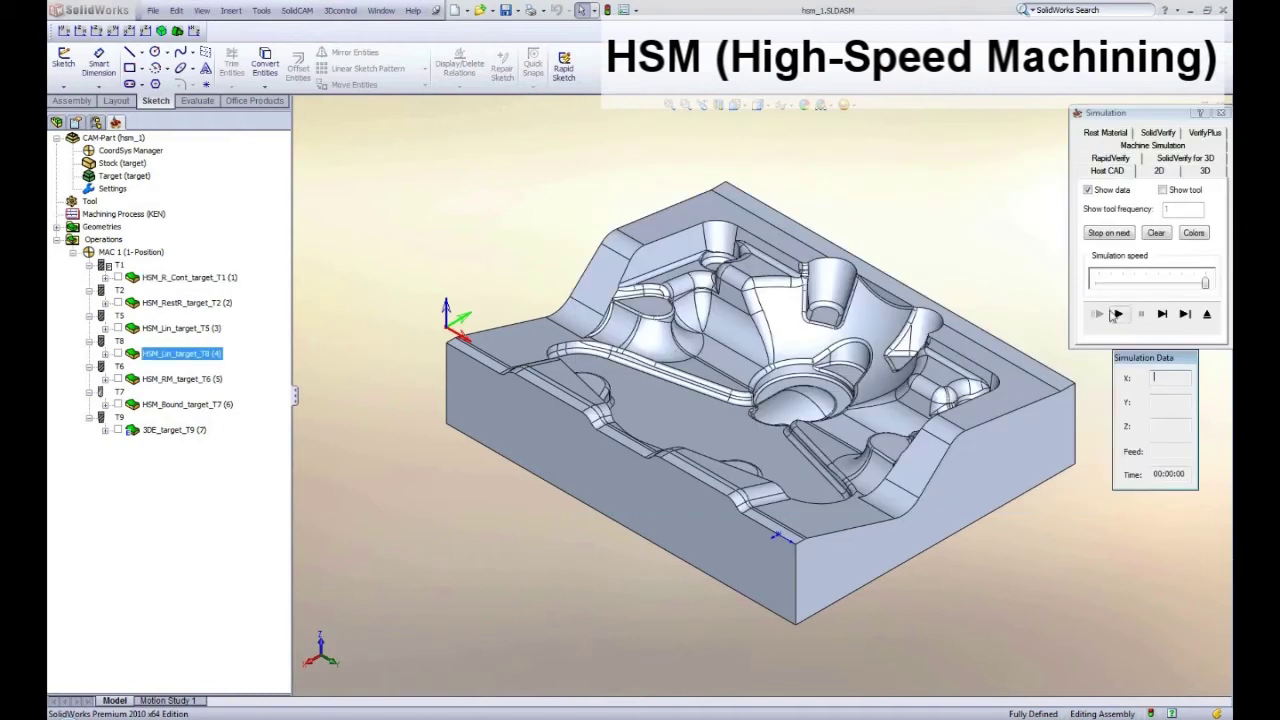
{"action": "left_click", "coordinate": [1116, 314]}
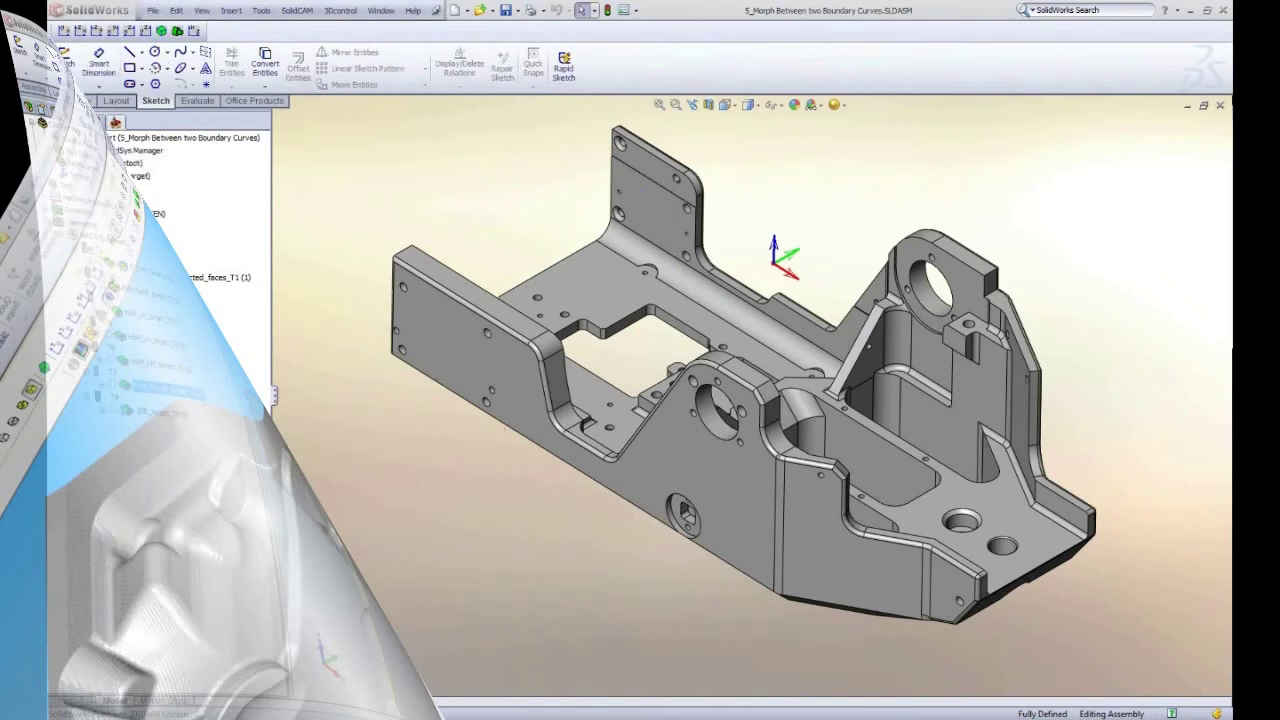
Step: Edit the HSS morph operation and highlight its drive surface faces and start edge
{"action": "right_click", "coordinate": [165, 279]}
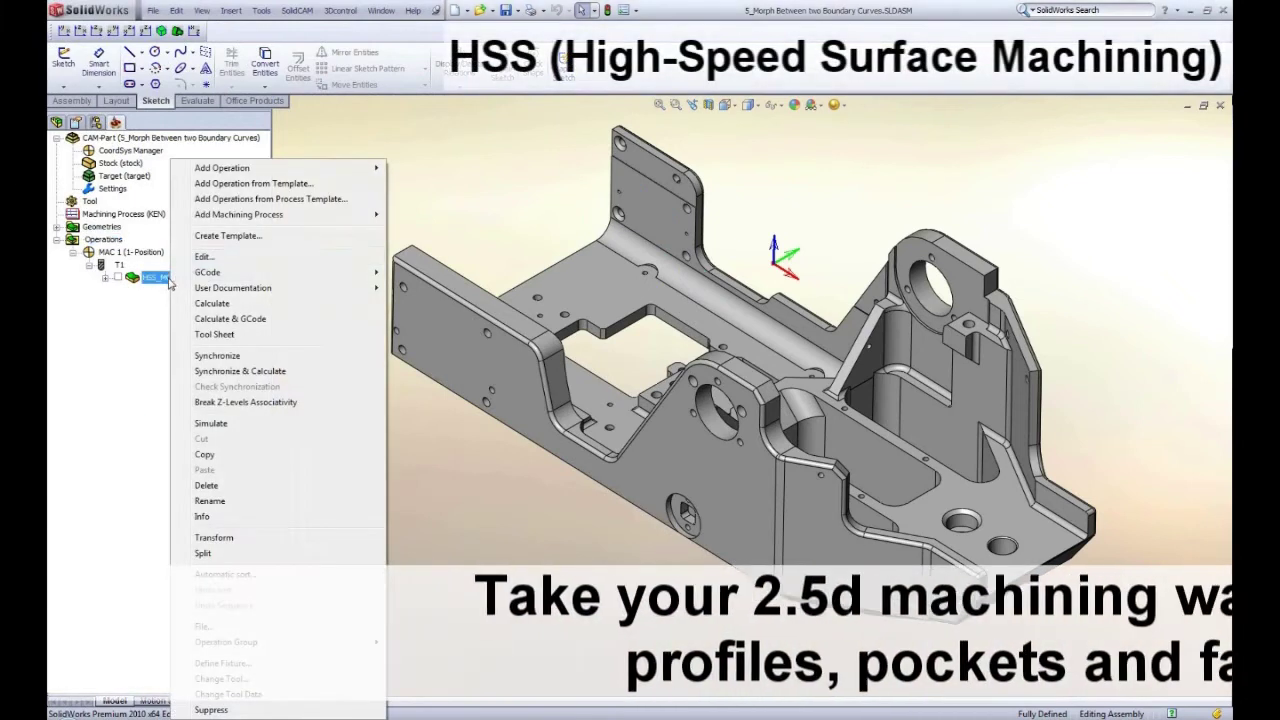
{"action": "left_click", "coordinate": [210, 254]}
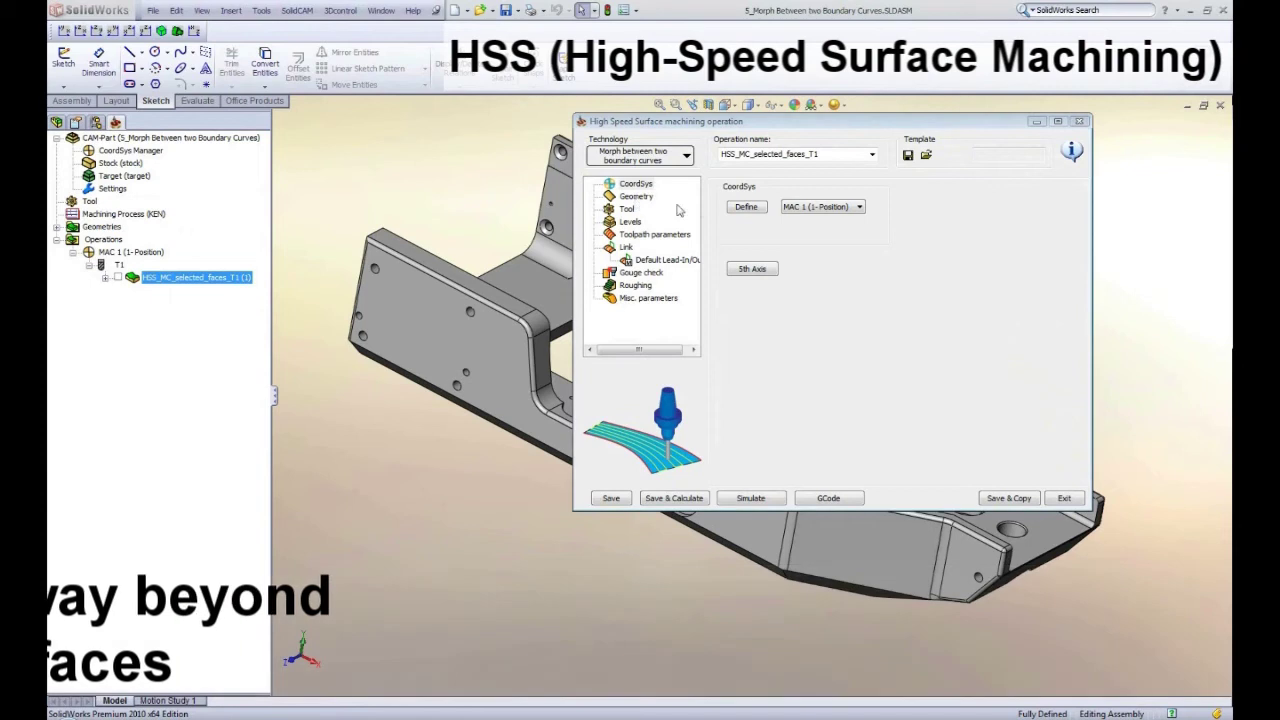
{"action": "left_click", "coordinate": [636, 197]}
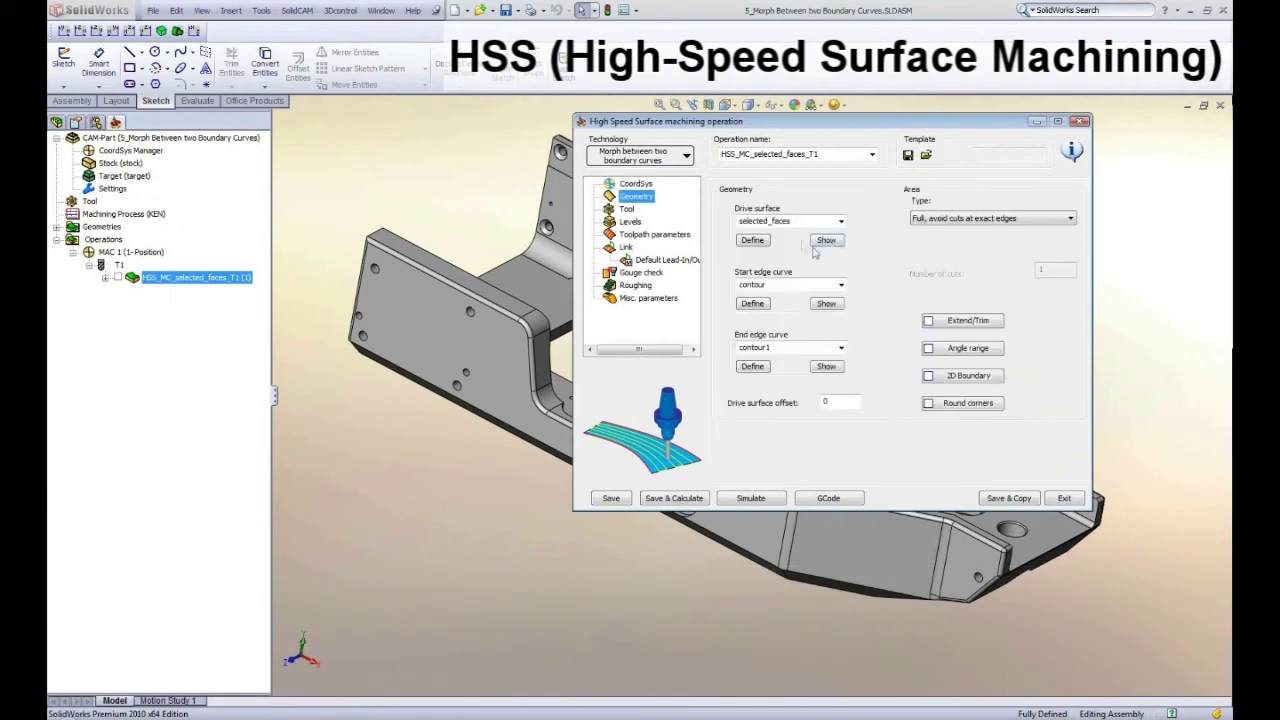
{"action": "left_click", "coordinate": [834, 244]}
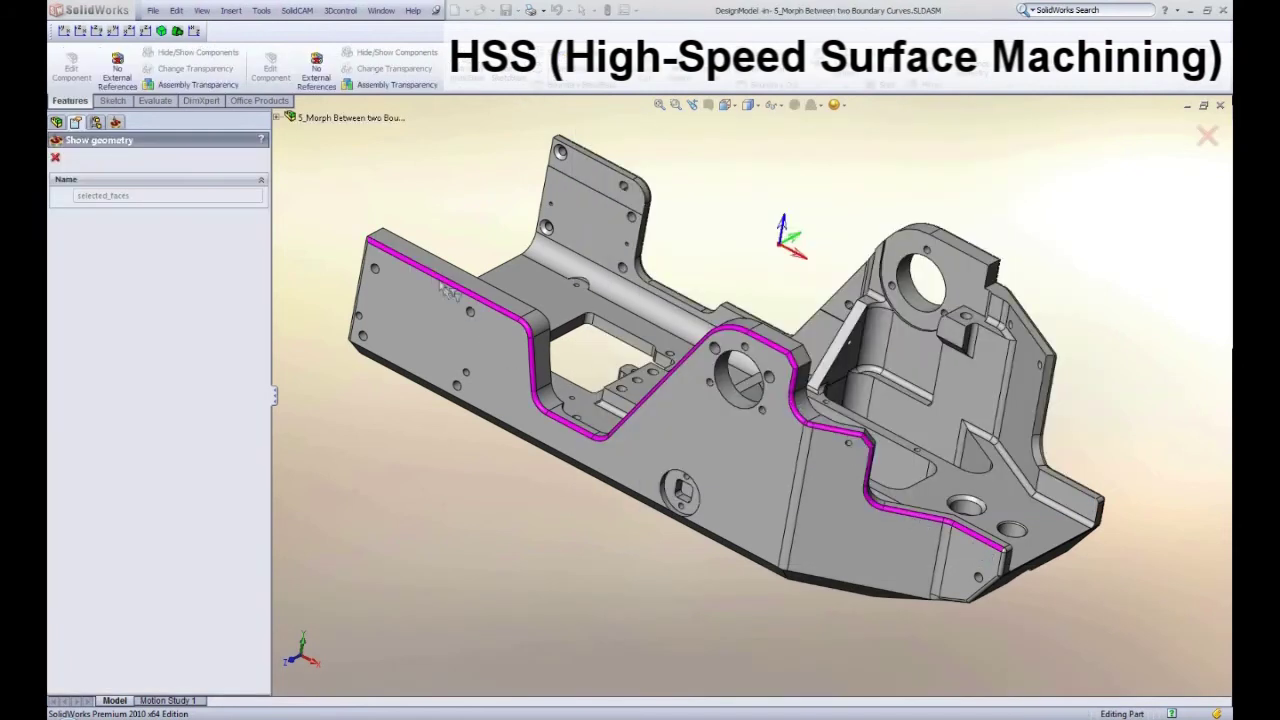
{"action": "left_click", "coordinate": [828, 305]}
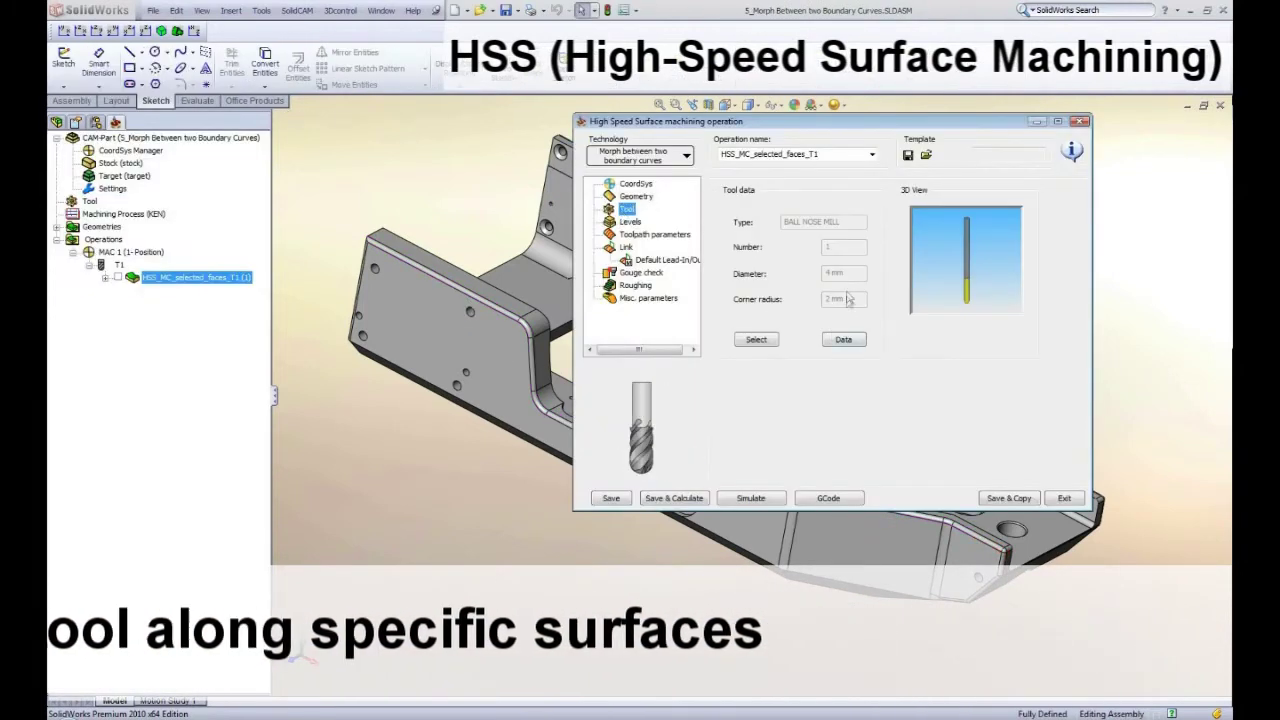
Step: Review the toolpath quality and sorting settings, then simulate the HSS toolpath
{"action": "left_click", "coordinate": [636, 238]}
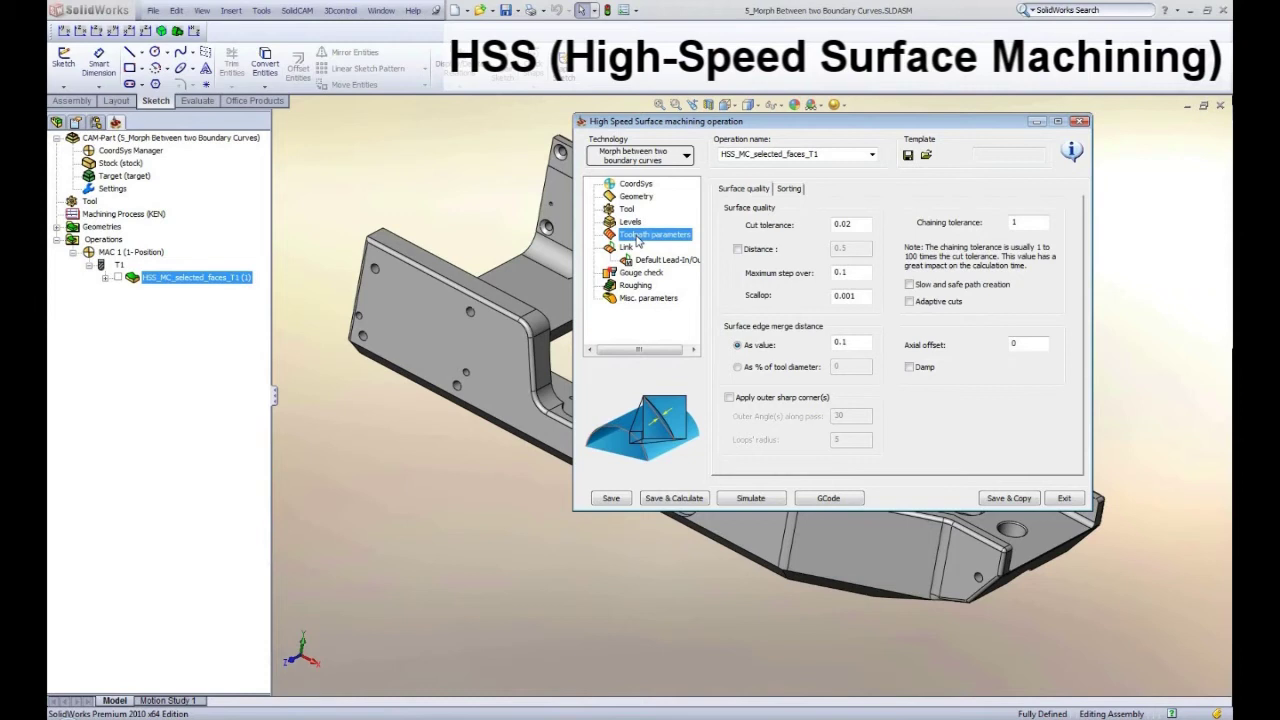
{"action": "left_click", "coordinate": [790, 189]}
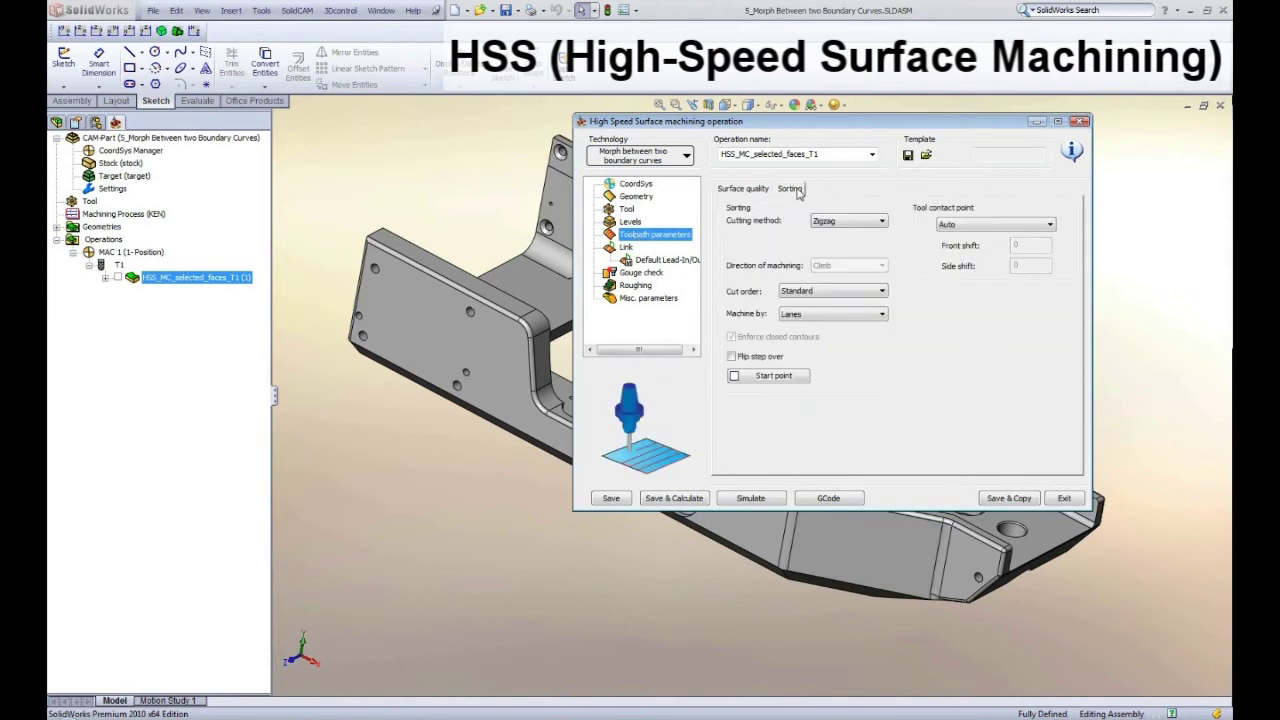
{"action": "left_click", "coordinate": [743, 499]}
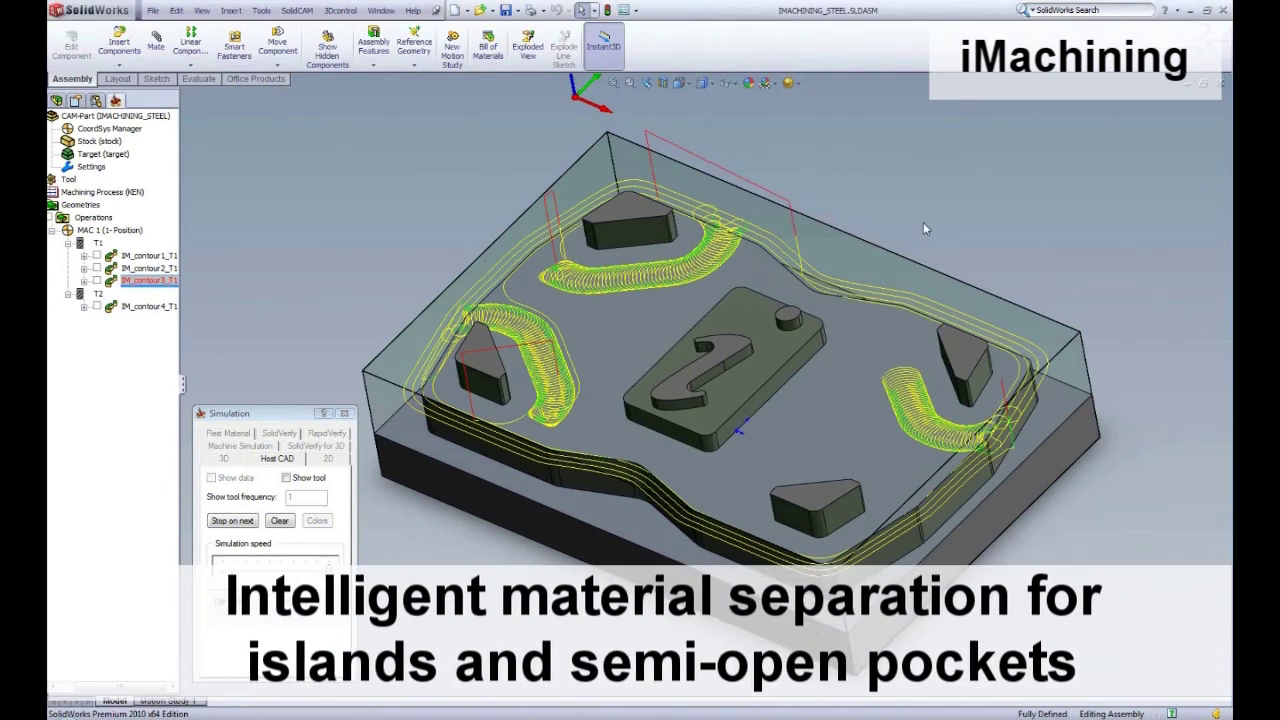
Step: Tilt the view to watch the iMachining loops clearing around the steel part's islands
{"action": "middle_click_drag", "start_coordinate": [927, 383], "coordinate": [883, 366]}
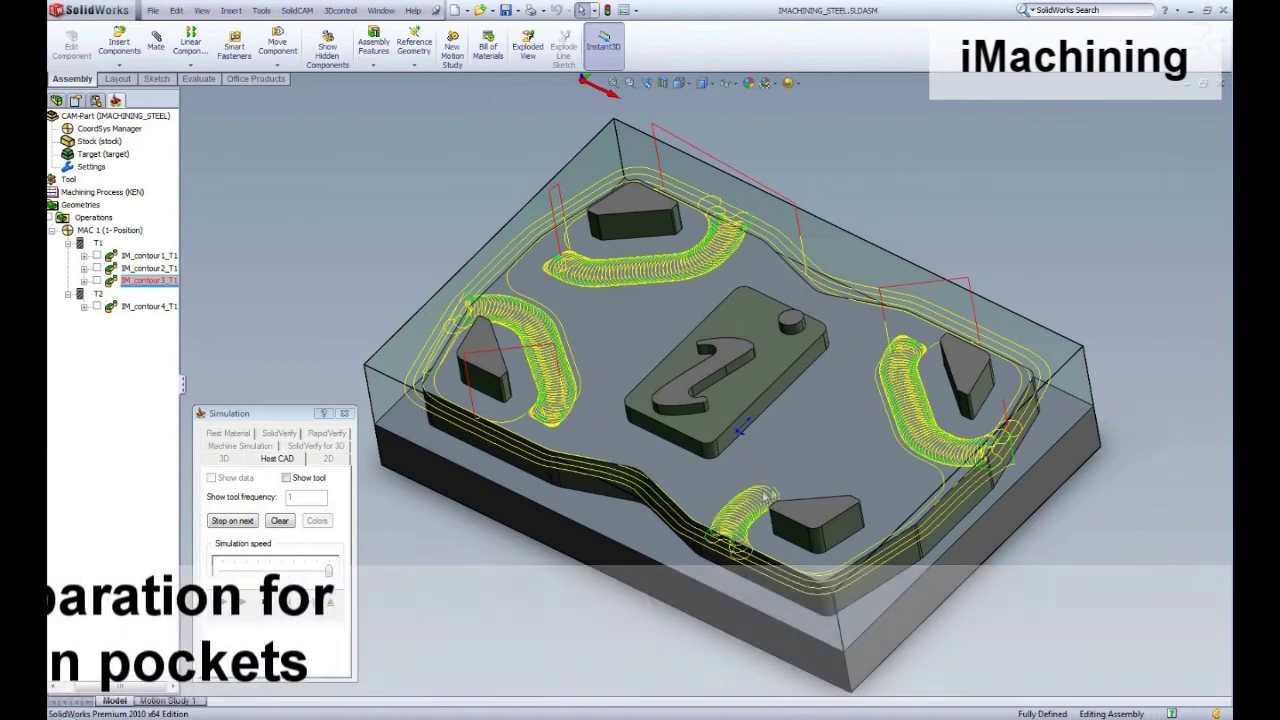